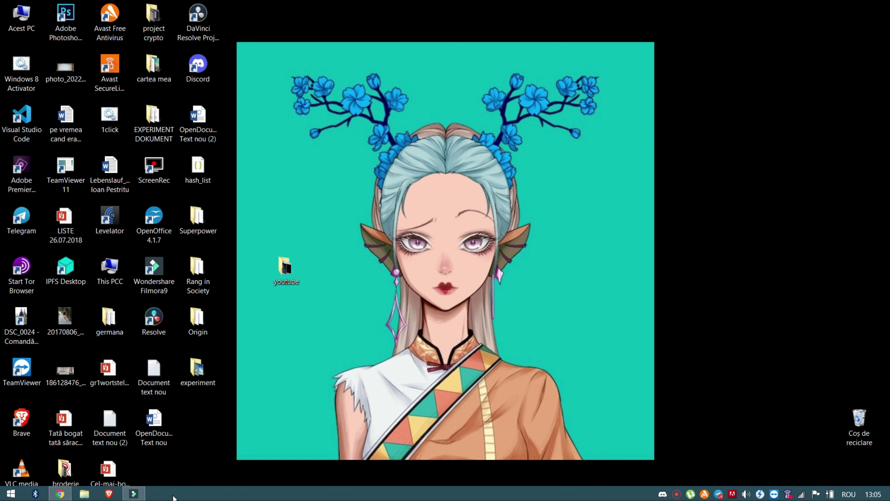
{"action": "left_click", "coordinate": [59, 494]}
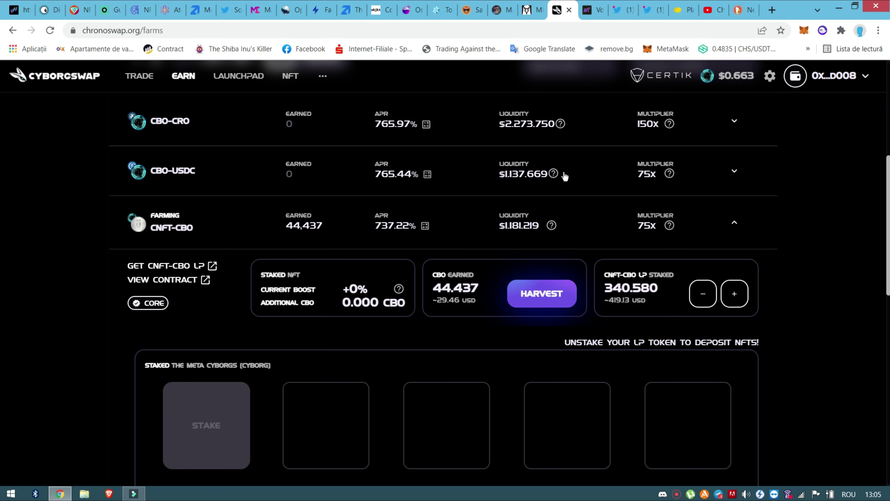
{"action": "scroll", "coordinate": [564, 175], "scroll_direction": "up", "scroll_amount": 2}
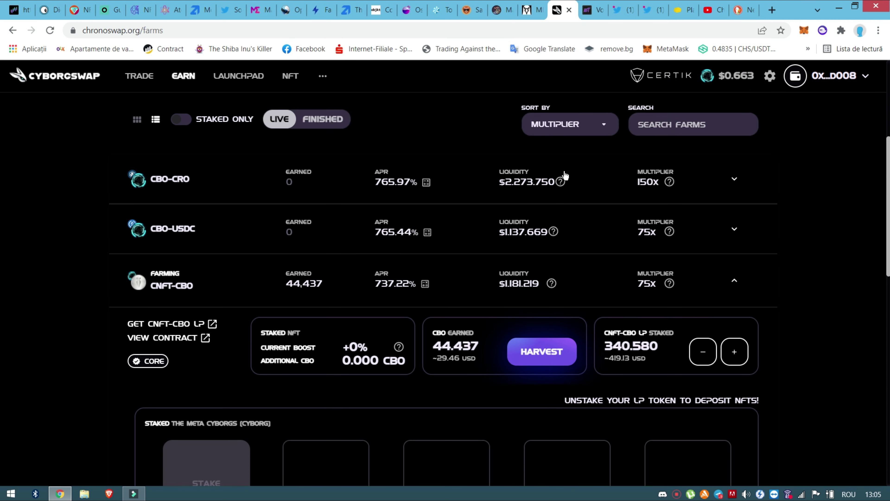
{"action": "scroll", "coordinate": [564, 176], "scroll_direction": "up", "scroll_amount": 2}
{"action": "scroll", "coordinate": [565, 175], "scroll_direction": "up", "scroll_amount": 1}
{"action": "scroll", "coordinate": [572, 182], "scroll_direction": "down", "scroll_amount": 2}
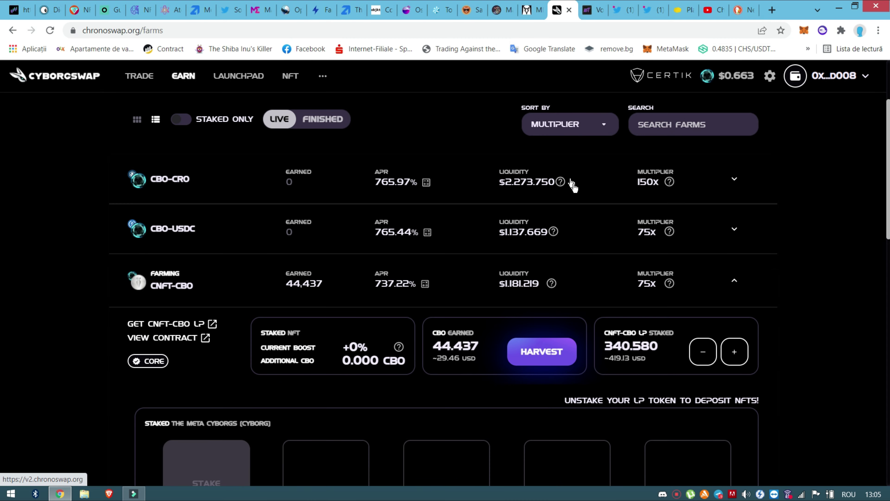
{"action": "scroll", "coordinate": [768, 342], "scroll_direction": "down", "scroll_amount": 2}
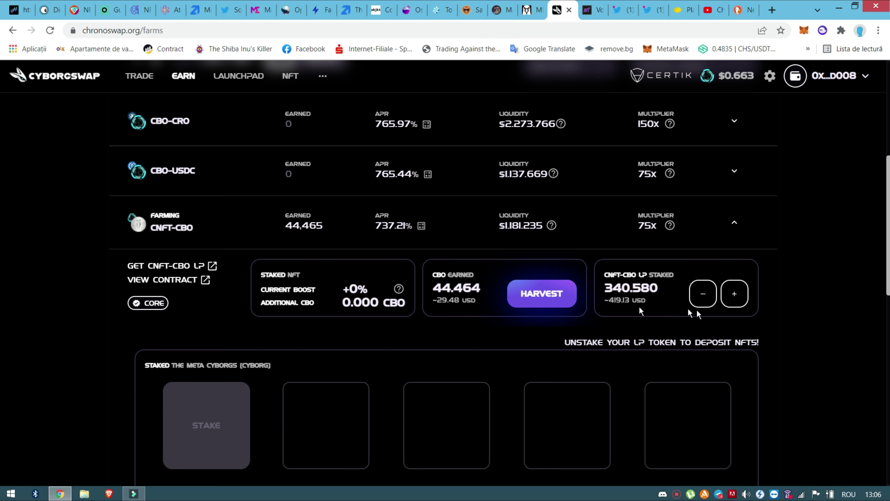
{"action": "left_click", "coordinate": [538, 294]}
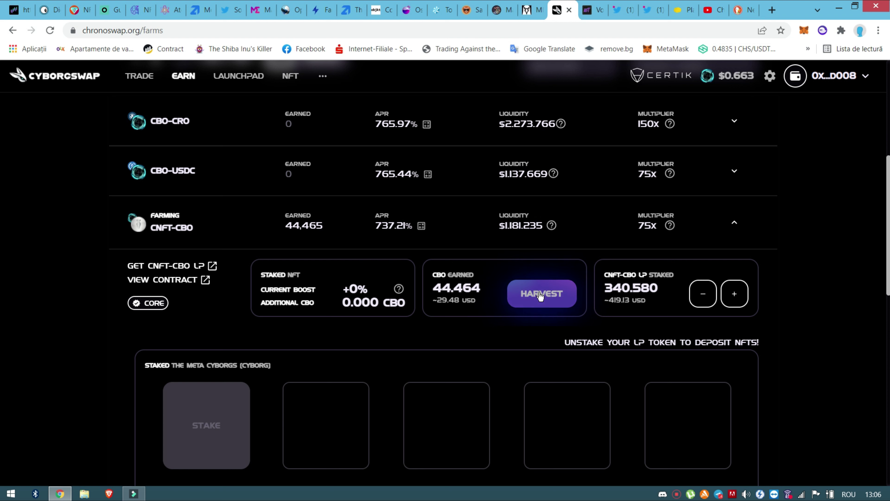
- Open the Savanna Finance Oasis page and highlight the 1341.09% Boardroom APR
{"action": "left_click", "coordinate": [466, 9]}
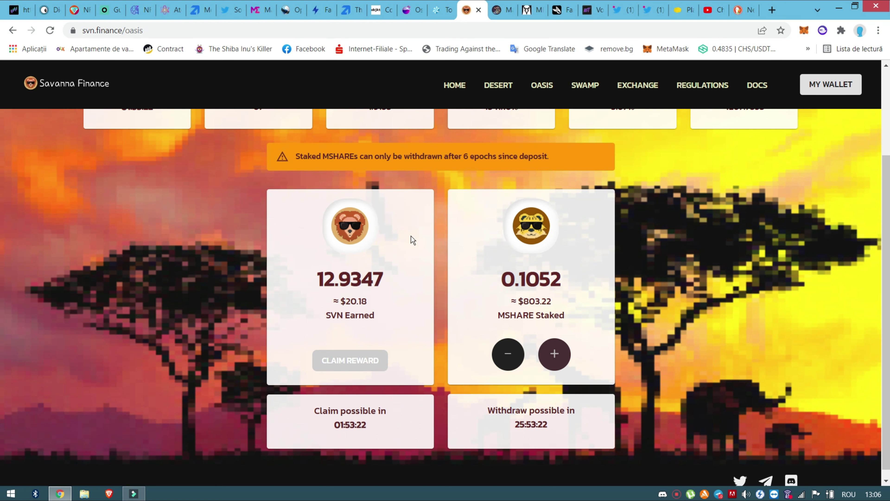
{"action": "scroll", "coordinate": [408, 247], "scroll_direction": "up", "scroll_amount": 3}
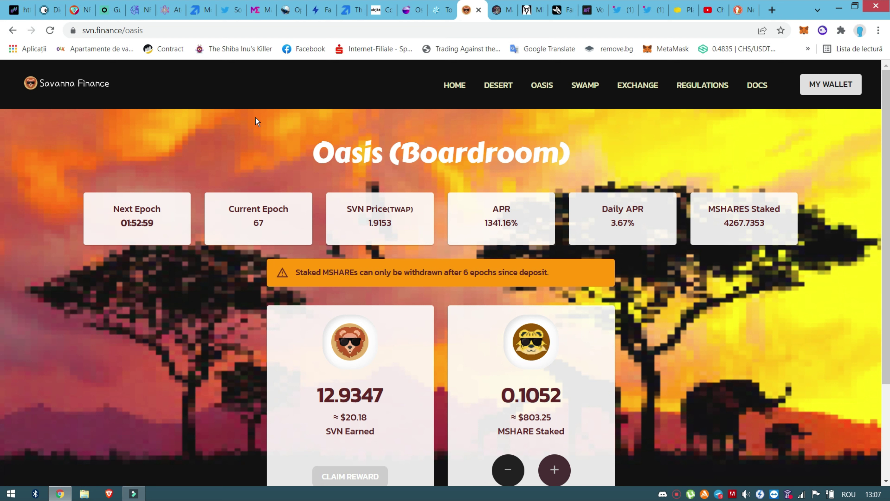
{"action": "left_click", "coordinate": [488, 213]}
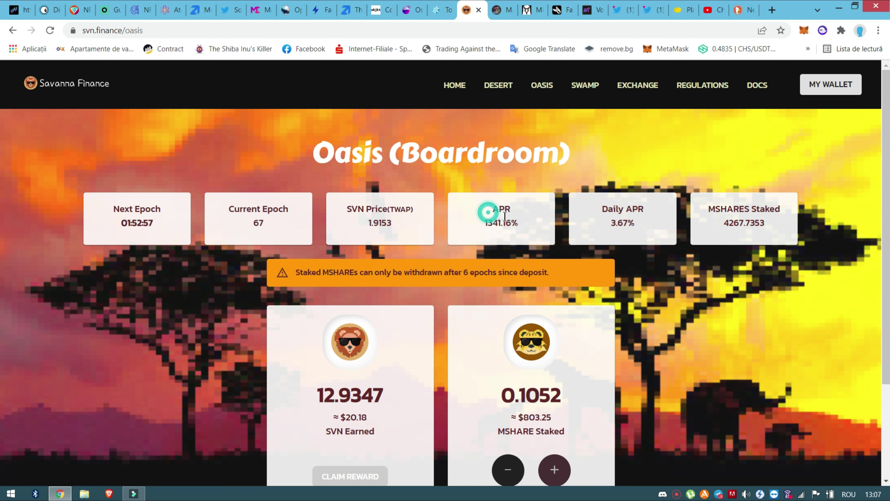
{"action": "left_click_drag", "start_coordinate": [504, 216], "coordinate": [521, 226]}
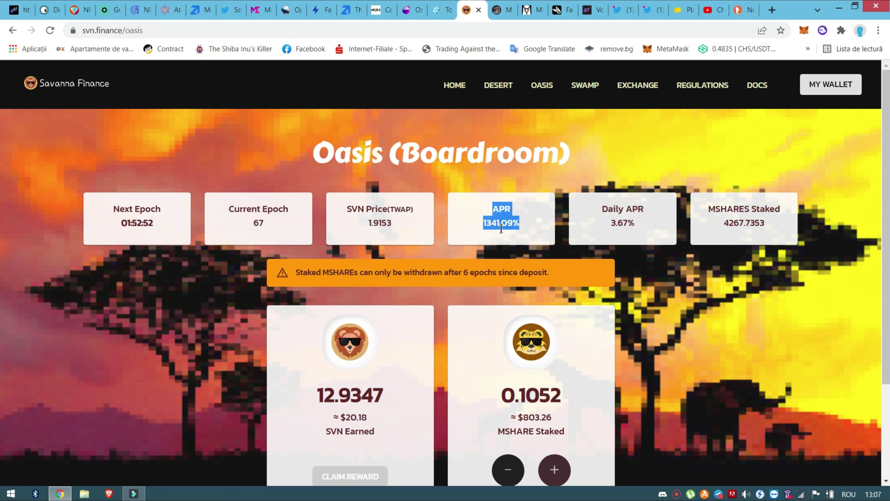
{"action": "scroll", "coordinate": [576, 288], "scroll_direction": "down", "scroll_amount": 2}
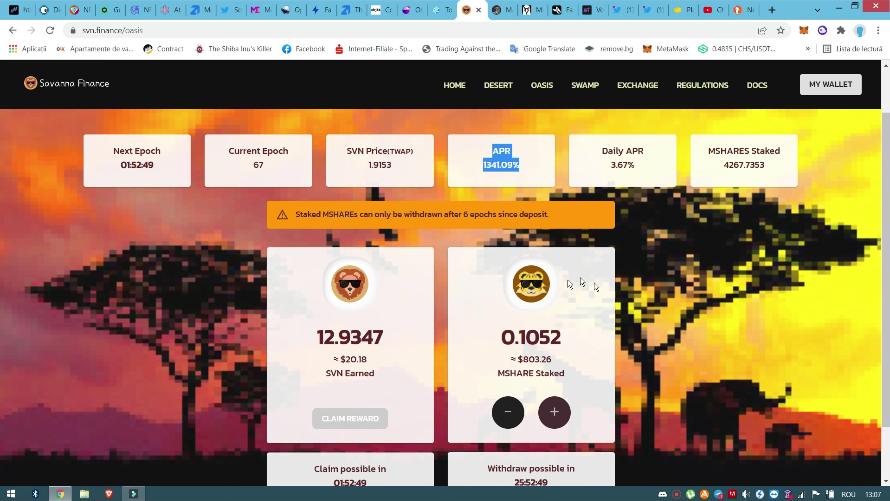
{"action": "left_click", "coordinate": [610, 280]}
- Scroll down and highlight the 12.9347 SVN earned, worth about $20.18
{"action": "scroll", "coordinate": [547, 264], "scroll_direction": "down", "scroll_amount": 2}
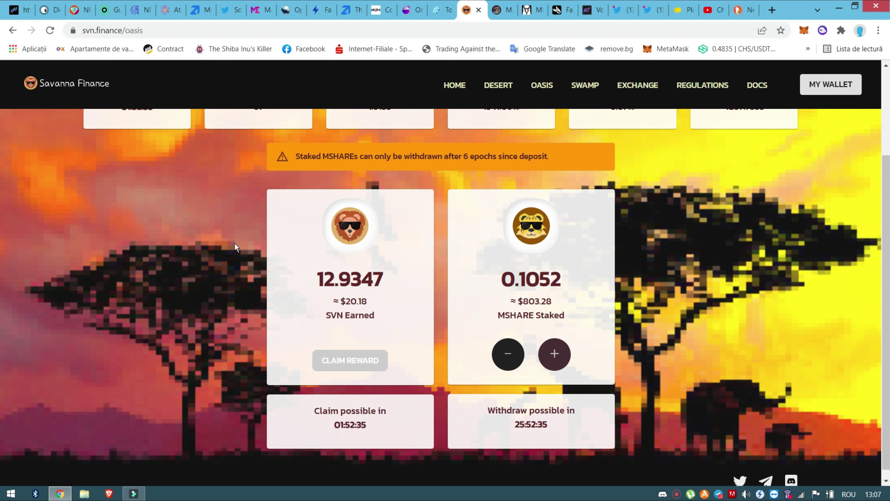
{"action": "scroll", "coordinate": [235, 243], "scroll_direction": "up", "scroll_amount": 3}
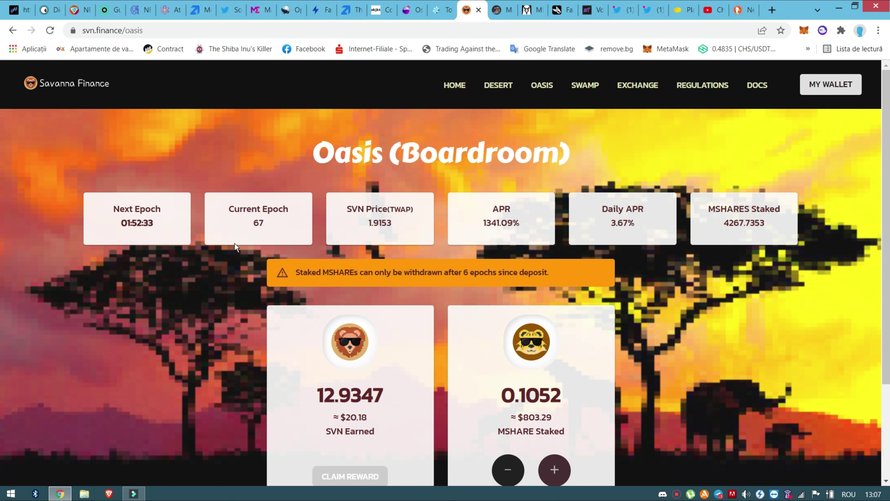
{"action": "scroll", "coordinate": [297, 283], "scroll_direction": "down", "scroll_amount": 2}
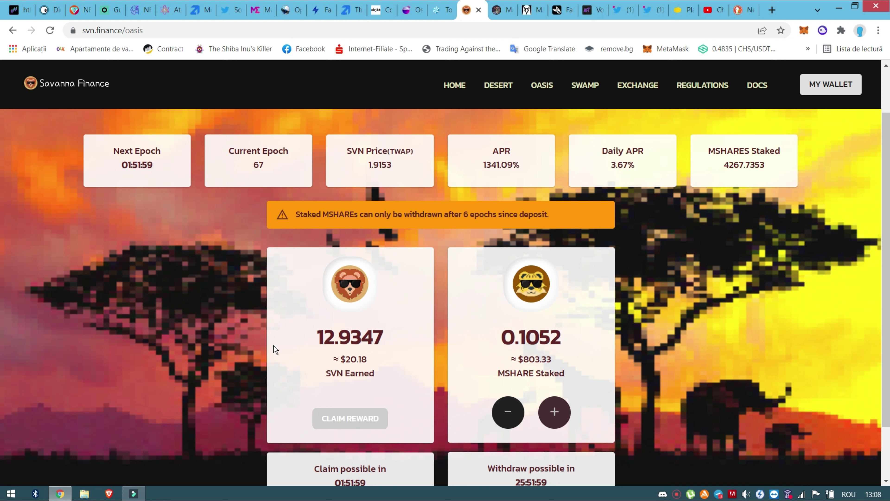
{"action": "double_click", "coordinate": [343, 359]}
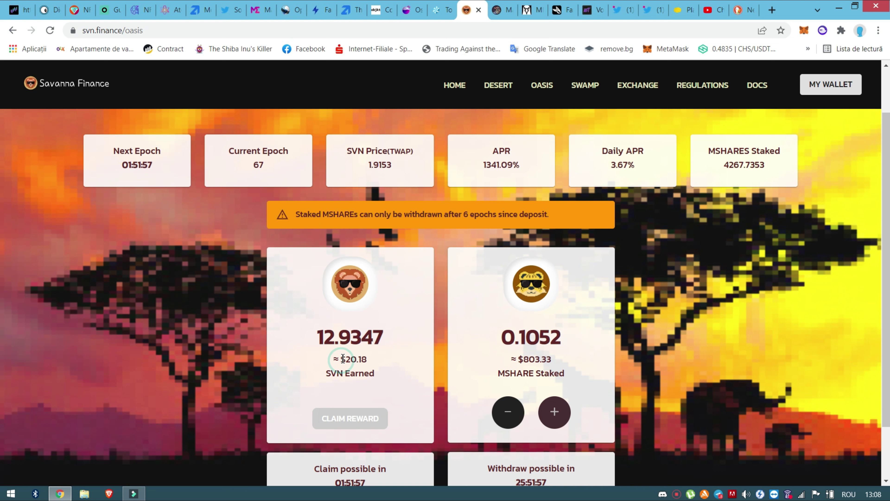
{"action": "left_click_drag", "start_coordinate": [382, 364], "coordinate": [383, 365]}
{"action": "left_click", "coordinate": [403, 396]}
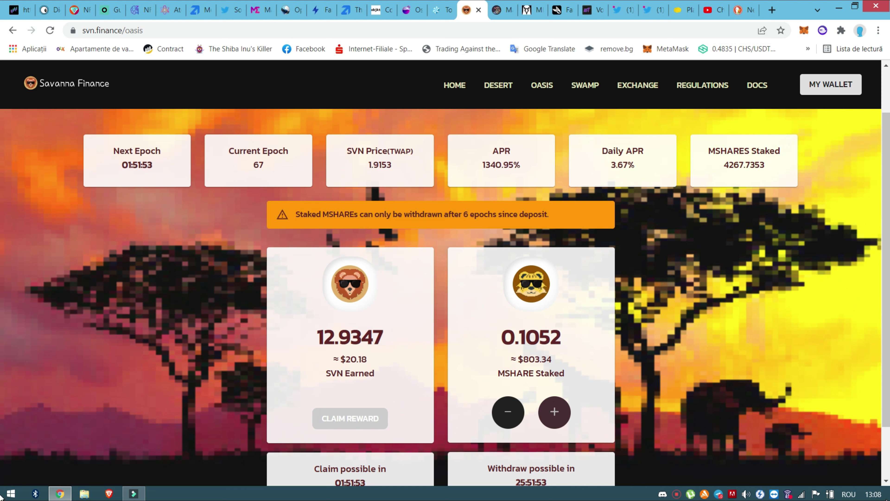
{"action": "mouse_move", "coordinate": [884, 493]}
{"action": "mouse_move", "coordinate": [887, 498]}
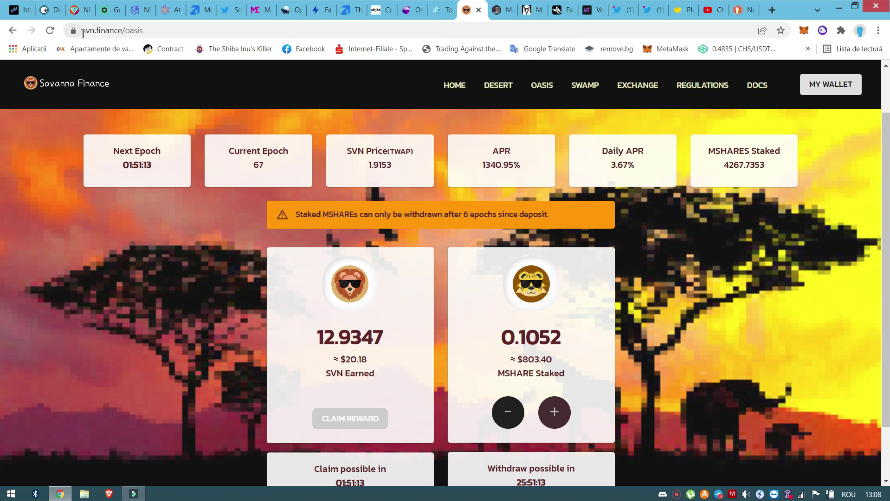
- On DEX Screener, collapse the chart options bar and list the Cronos trading pairs
{"action": "left_click", "coordinate": [530, 14]}
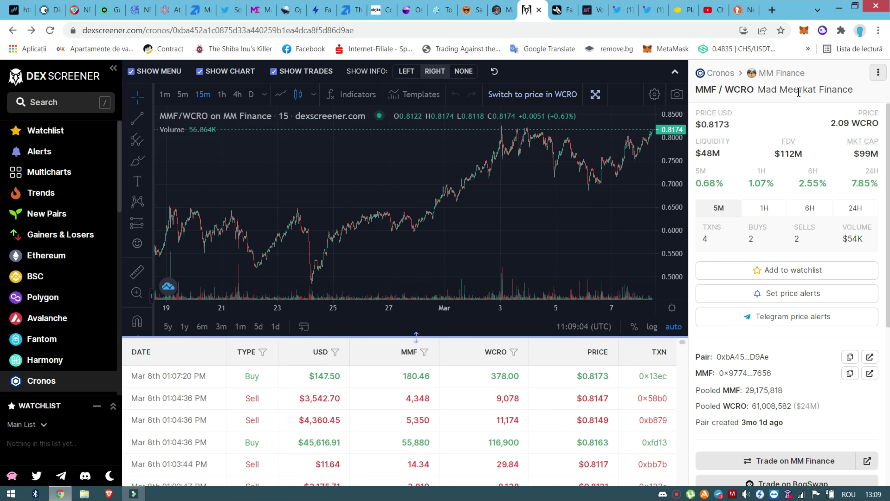
{"action": "left_click", "coordinate": [675, 72]}
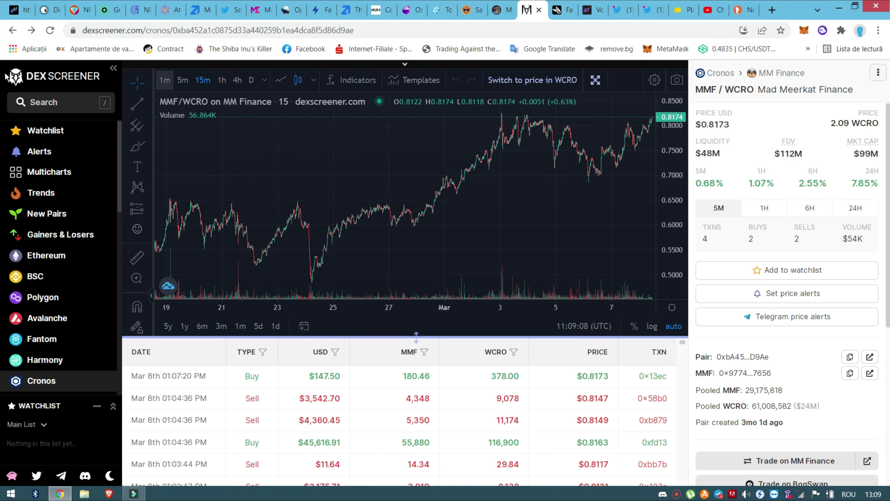
{"action": "left_click", "coordinate": [45, 384]}
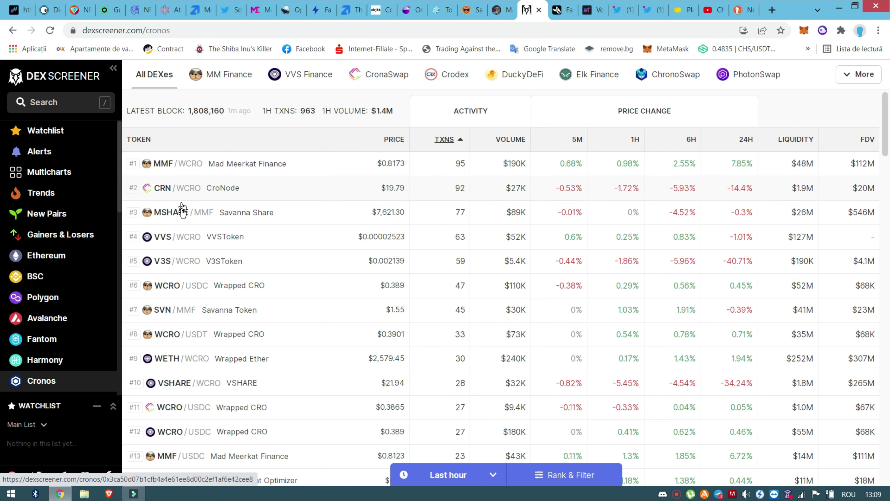
- Open the MSHARE/MMF pair chart and switch it to 1-hour candles
{"action": "left_click", "coordinate": [177, 214]}
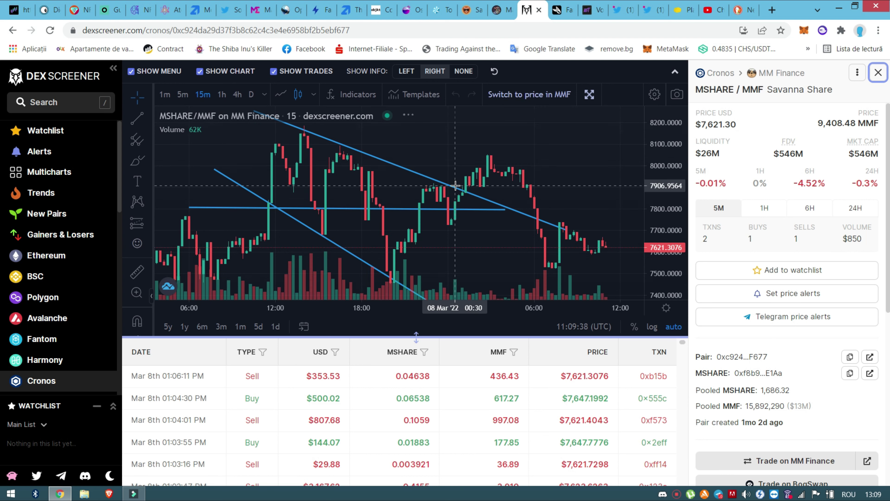
{"action": "scroll", "coordinate": [455, 186], "scroll_direction": "down", "scroll_amount": 2}
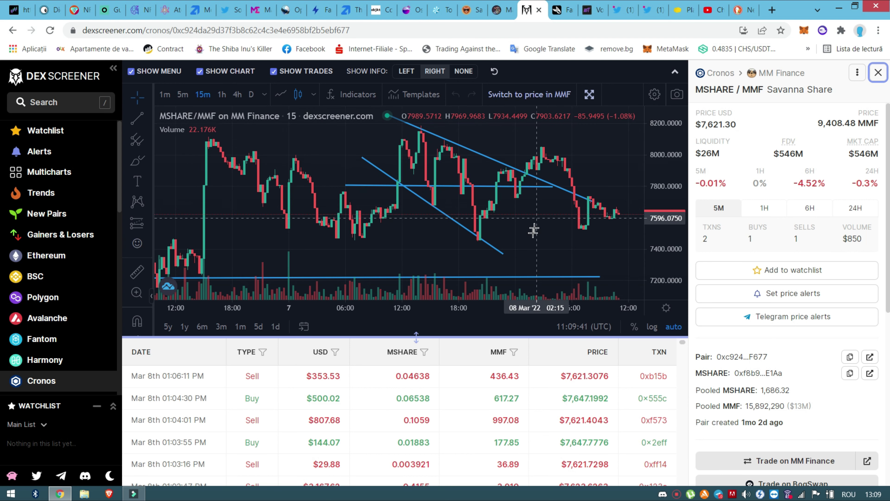
{"action": "left_click", "coordinate": [483, 223]}
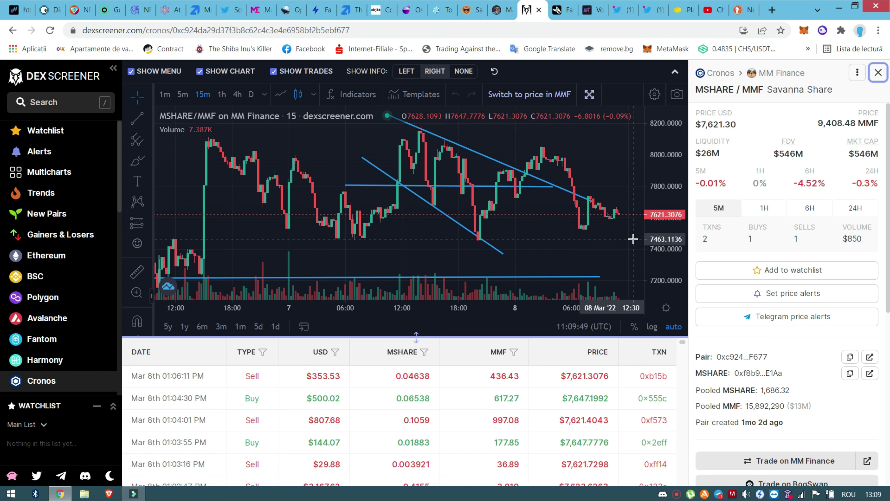
{"action": "scroll", "coordinate": [522, 222], "scroll_direction": "down", "scroll_amount": 5}
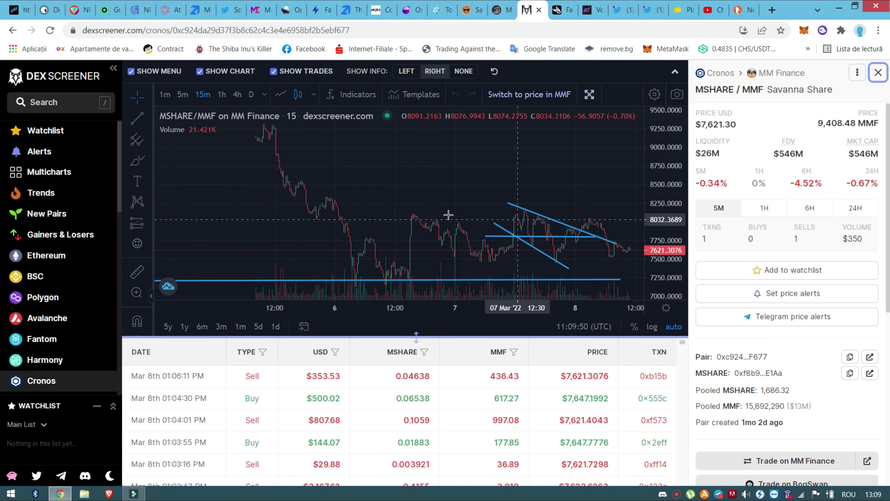
{"action": "scroll", "coordinate": [447, 215], "scroll_direction": "down", "scroll_amount": 3}
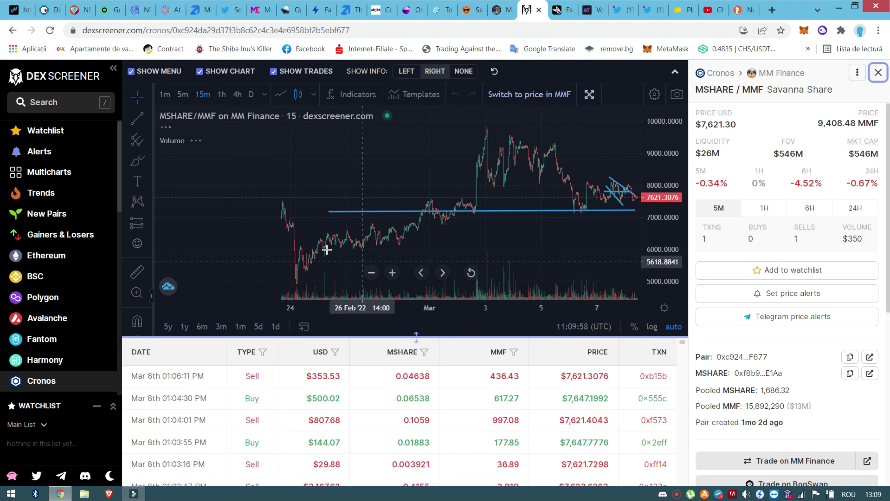
{"action": "scroll", "coordinate": [327, 249], "scroll_direction": "down", "scroll_amount": 3}
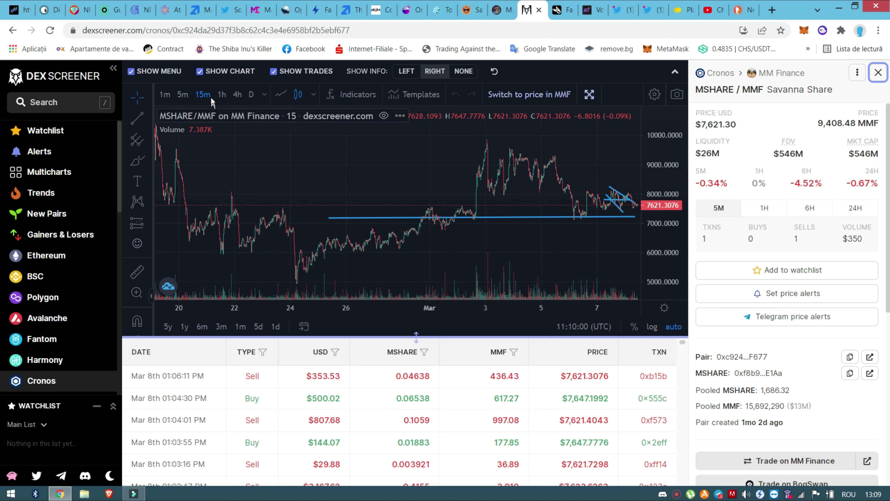
{"action": "left_click", "coordinate": [220, 95]}
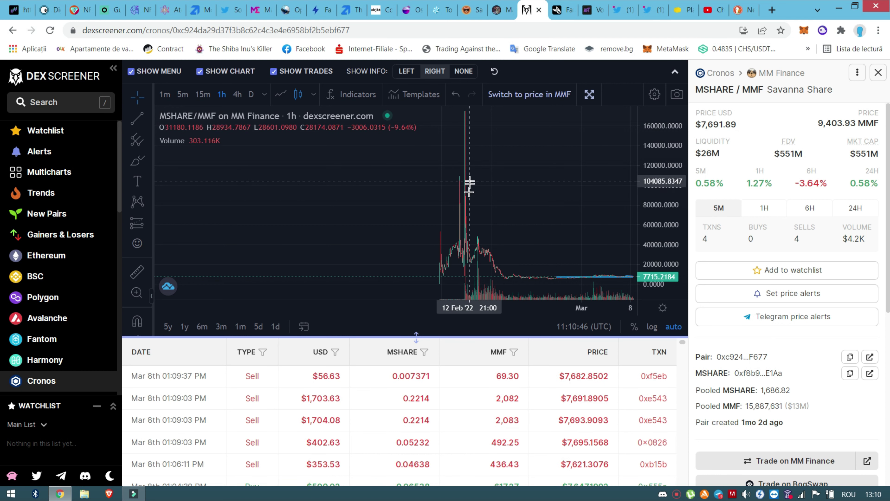
- Zoom and pan the chart to mid-February through early March, then return to CyborgSwap farms
{"action": "scroll", "coordinate": [527, 232], "scroll_direction": "up", "scroll_amount": 1}
{"action": "scroll", "coordinate": [527, 232], "scroll_direction": "up", "scroll_amount": 2}
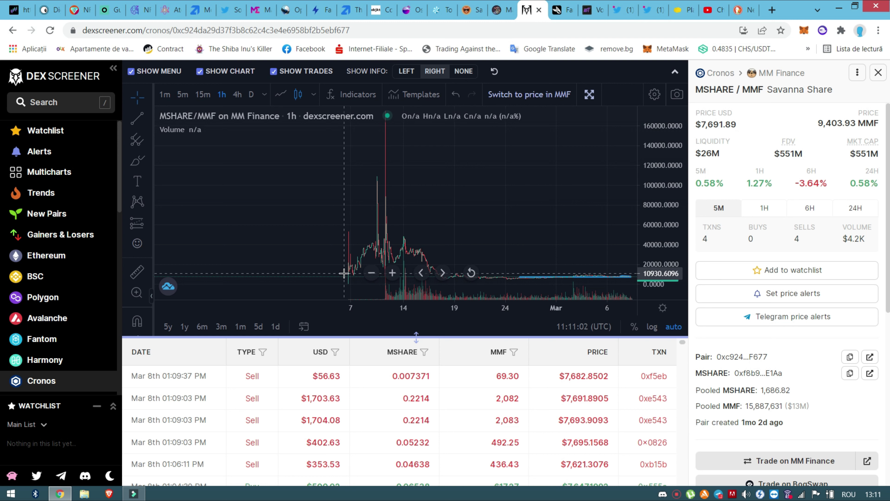
{"action": "scroll", "coordinate": [338, 273], "scroll_direction": "up", "scroll_amount": 3}
{"action": "left_click_drag", "start_coordinate": [338, 273], "coordinate": [380, 263]}
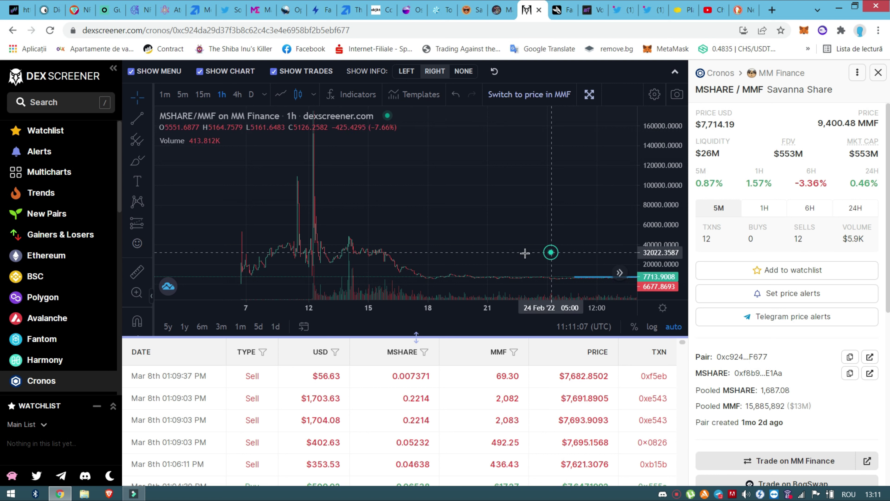
{"action": "scroll", "coordinate": [455, 235], "scroll_direction": "right", "scroll_amount": 3}
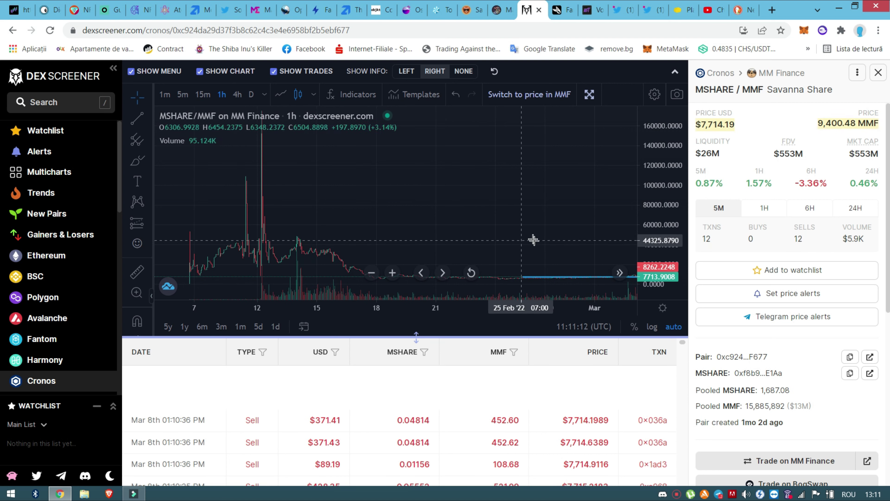
{"action": "scroll", "coordinate": [534, 240], "scroll_direction": "right", "scroll_amount": 5}
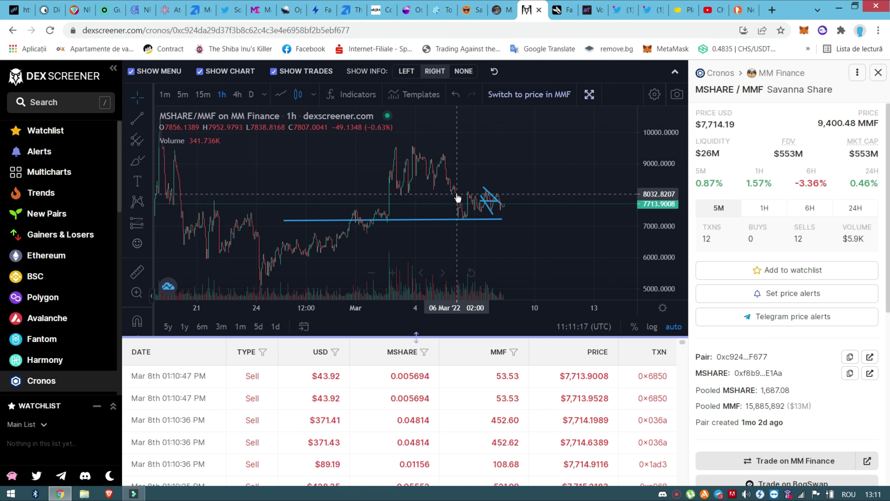
{"action": "scroll", "coordinate": [483, 204], "scroll_direction": "right", "scroll_amount": 3}
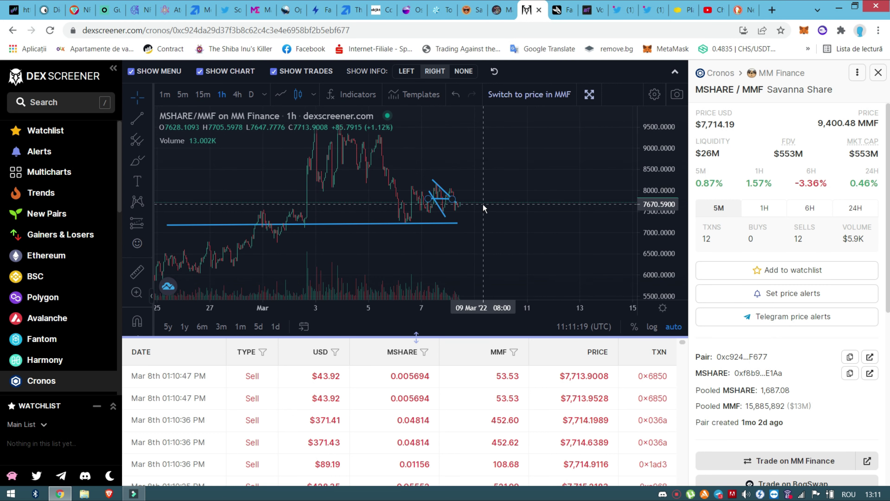
{"action": "left_click", "coordinate": [561, 13]}
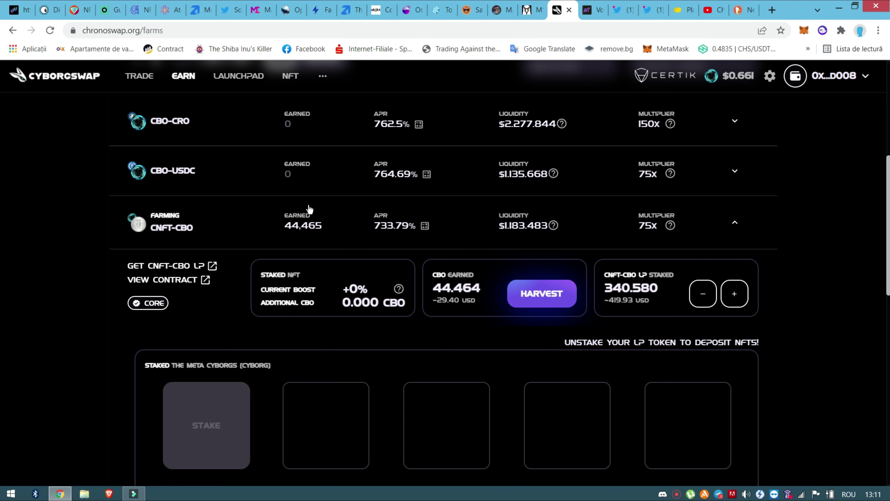
- Visit the CyborgSwap Exchange and home pages, then return to the Savanna Finance Oasis page
{"action": "scroll", "coordinate": [265, 116], "scroll_direction": "up", "scroll_amount": 1}
{"action": "scroll", "coordinate": [265, 116], "scroll_direction": "up", "scroll_amount": 3}
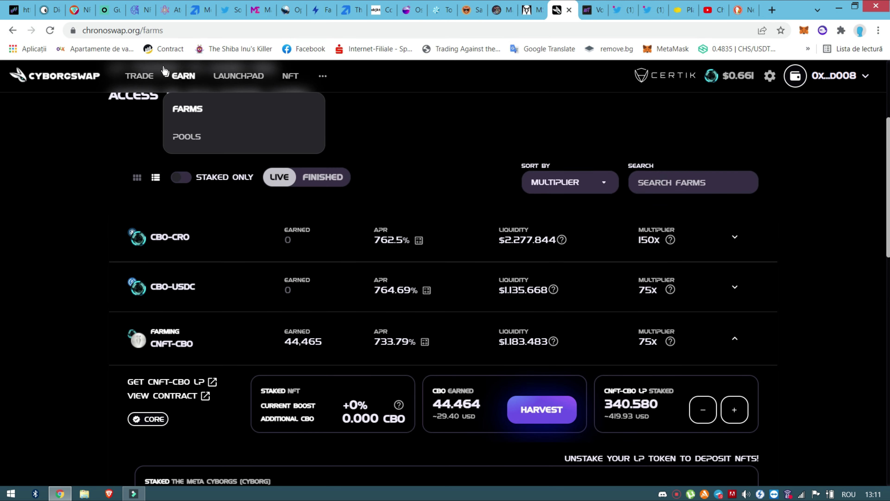
{"action": "left_click", "coordinate": [149, 78]}
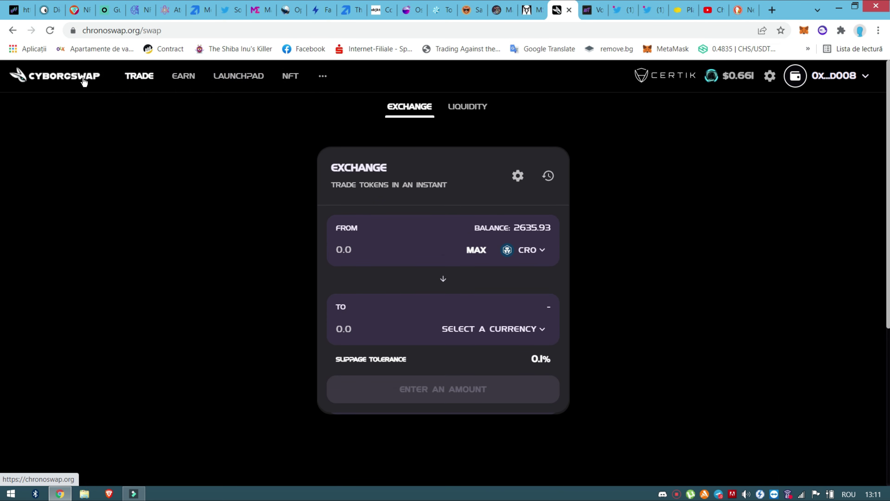
{"action": "left_click", "coordinate": [81, 81]}
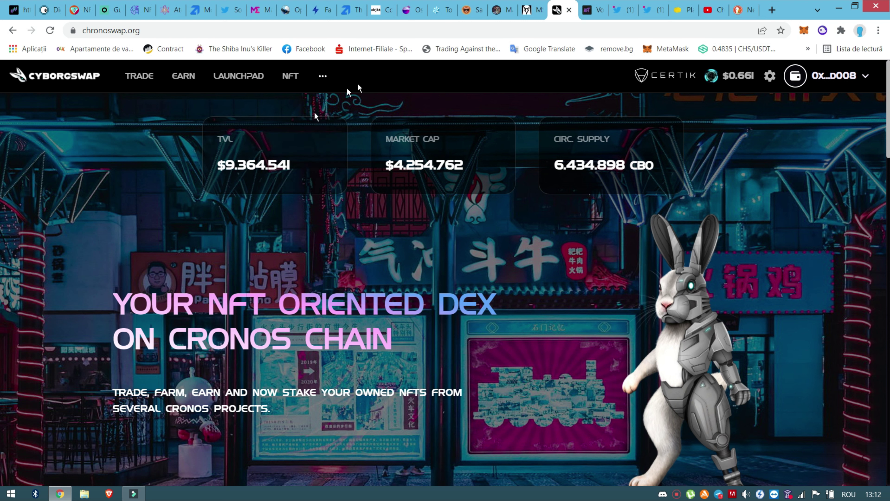
{"action": "left_click", "coordinate": [471, 10]}
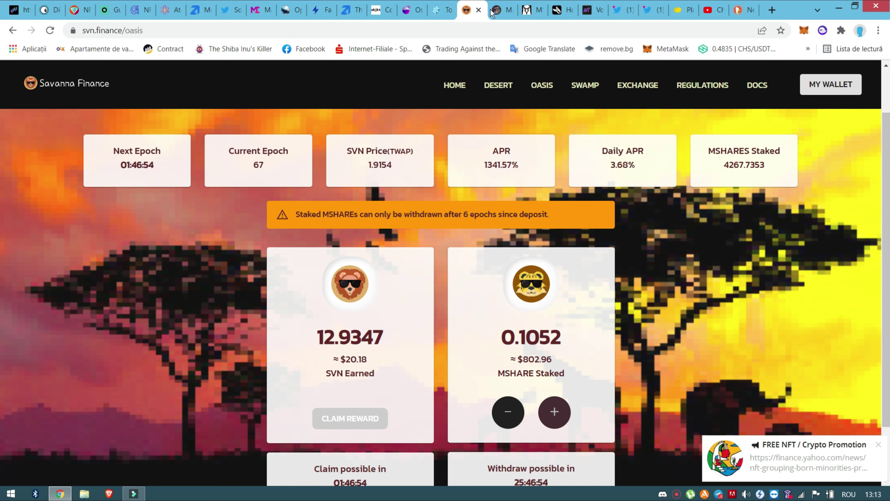
- Return to the MSHARE/MMF chart and pan it to show 5 to 10 March
{"action": "left_click", "coordinate": [528, 11]}
{"action": "scroll", "coordinate": [414, 240], "scroll_direction": "up", "scroll_amount": 3}
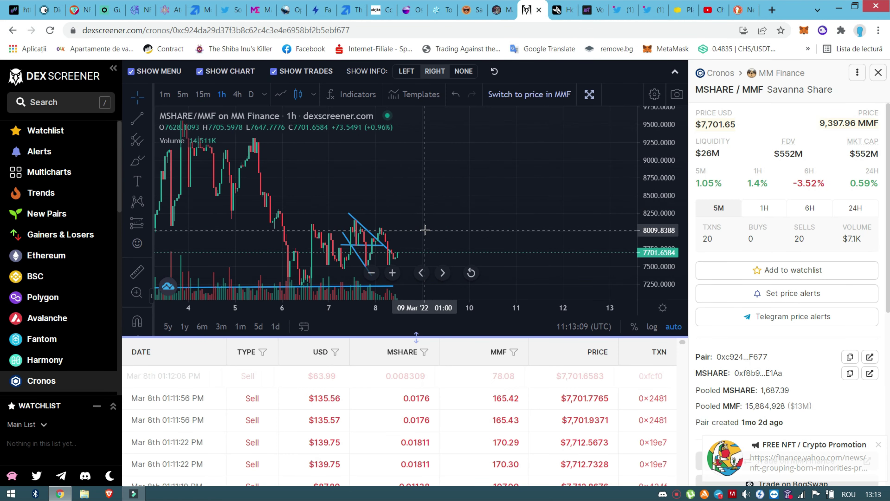
{"action": "scroll", "coordinate": [413, 240], "scroll_direction": "up", "scroll_amount": 5}
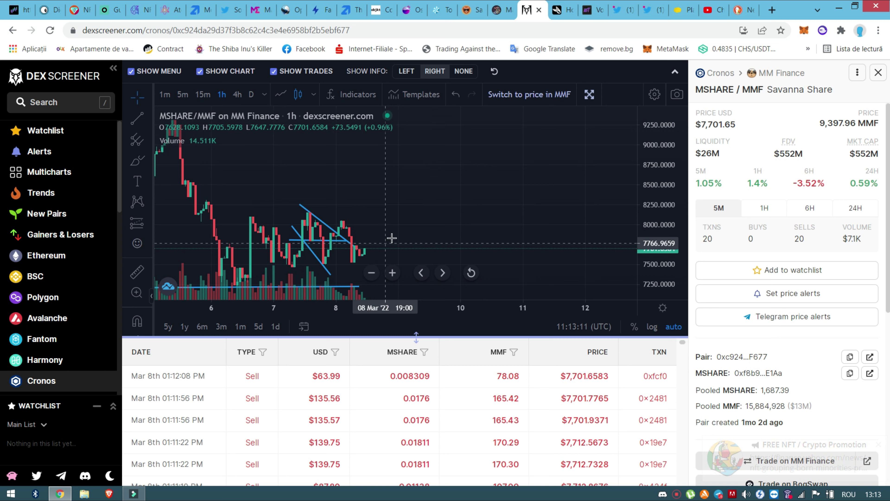
{"action": "scroll", "coordinate": [503, 181], "scroll_direction": "down", "scroll_amount": 3}
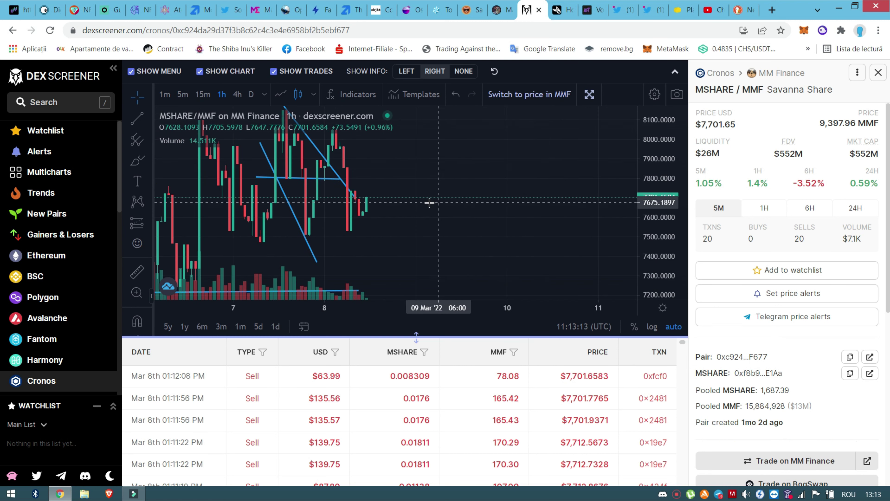
{"action": "left_click_drag", "start_coordinate": [423, 233], "coordinate": [466, 248]}
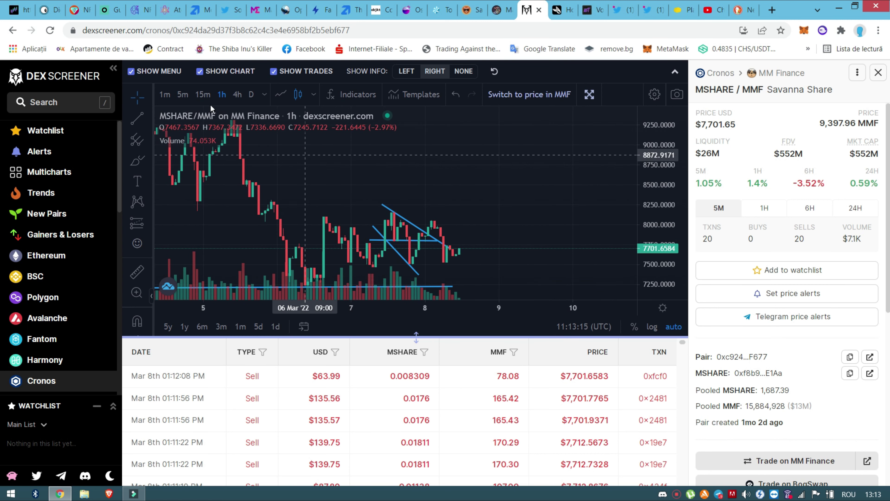
- Switch to 15-minute candles, pan toward 7 March, and return to Savanna Finance
{"action": "left_click", "coordinate": [200, 95]}
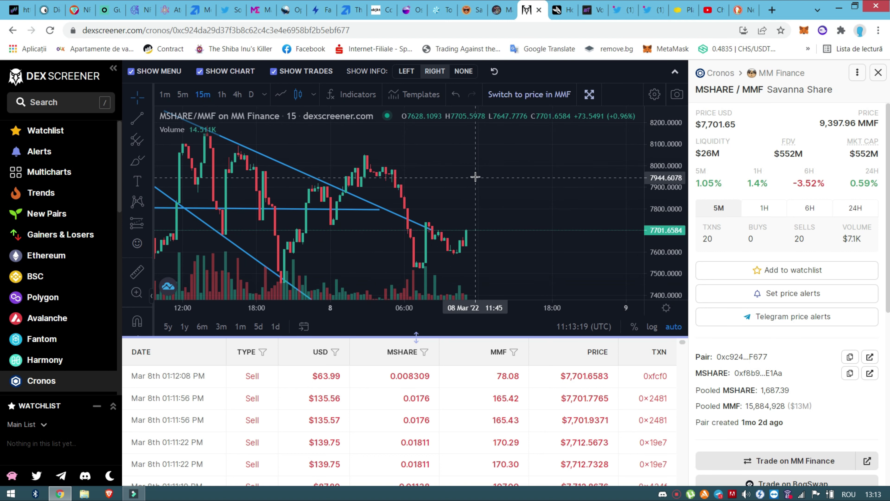
{"action": "scroll", "coordinate": [484, 189], "scroll_direction": "down", "scroll_amount": 1}
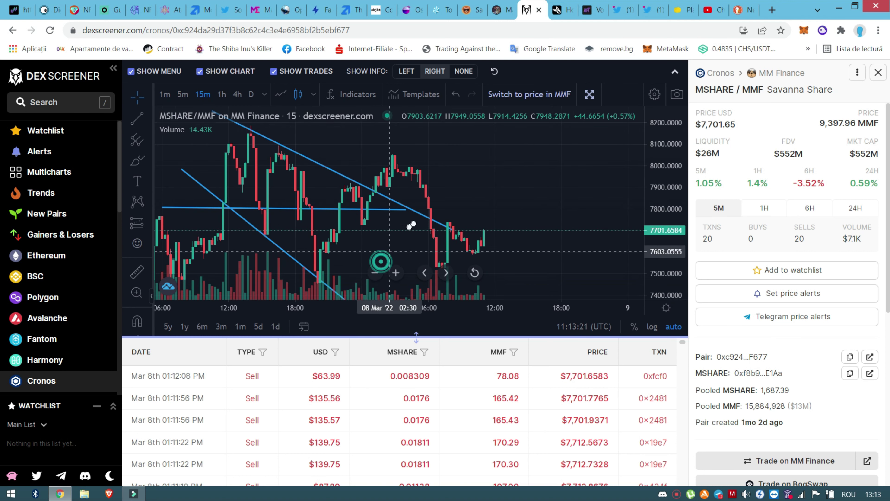
{"action": "left_click_drag", "start_coordinate": [383, 261], "coordinate": [448, 199]}
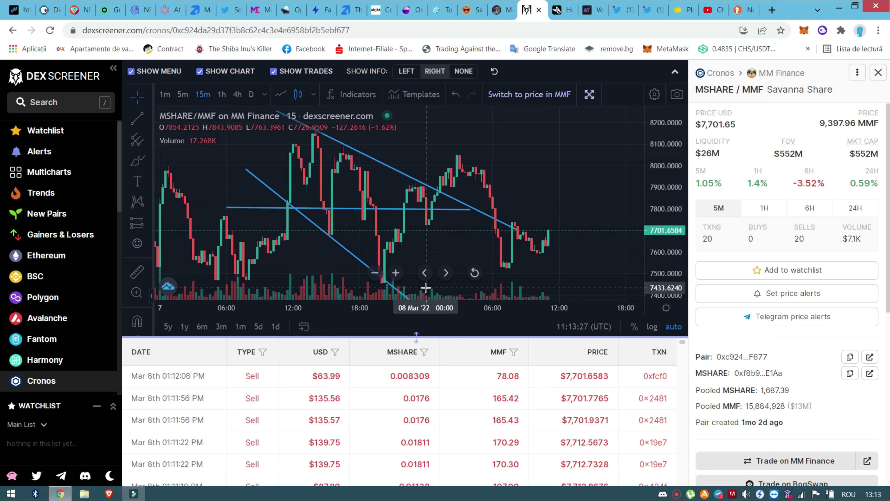
{"action": "left_click", "coordinate": [467, 9]}
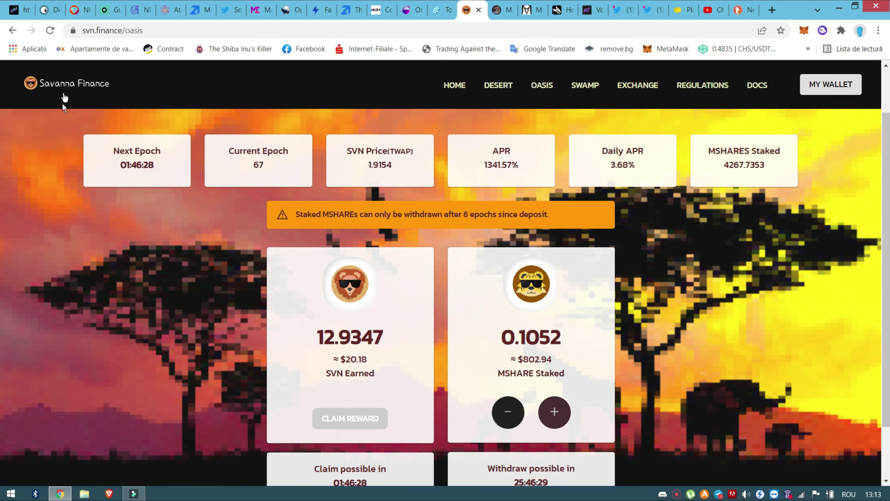
- Glance at CyborgSwap, then revisit the Savanna Finance home and Oasis staking pages
{"action": "scroll", "coordinate": [533, 312], "scroll_direction": "down", "scroll_amount": 2}
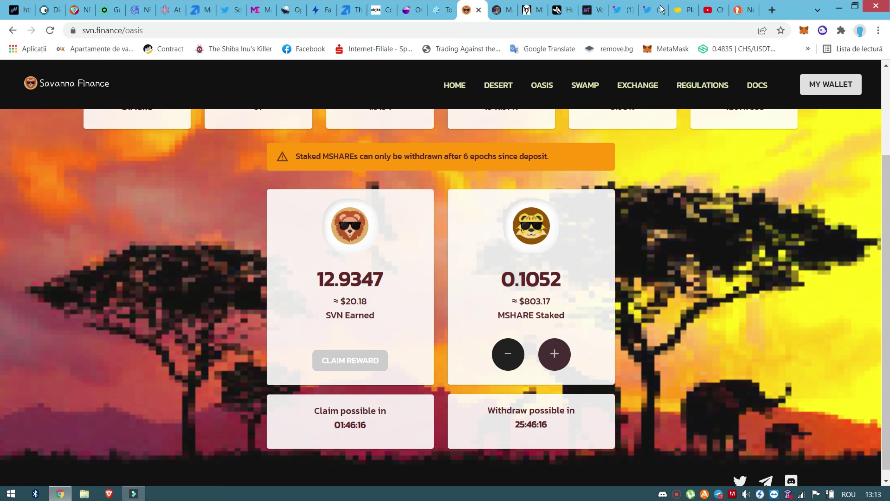
{"action": "left_click", "coordinate": [560, 8]}
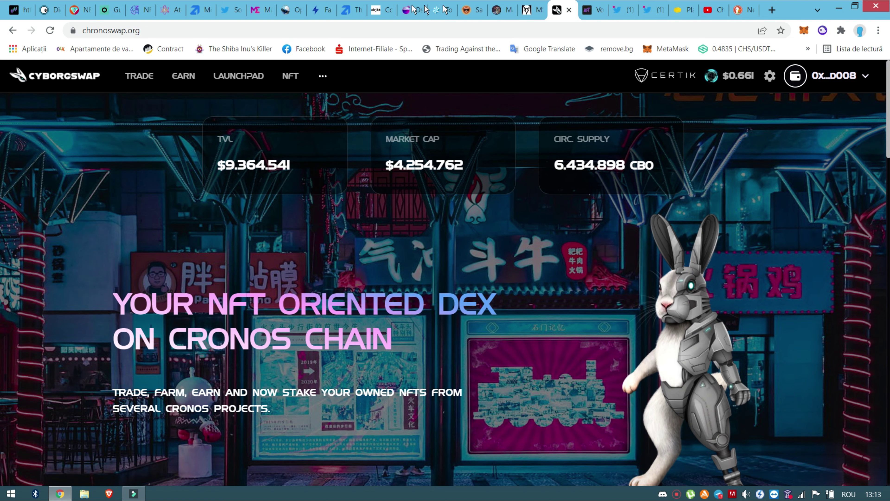
{"action": "left_click", "coordinate": [475, 17]}
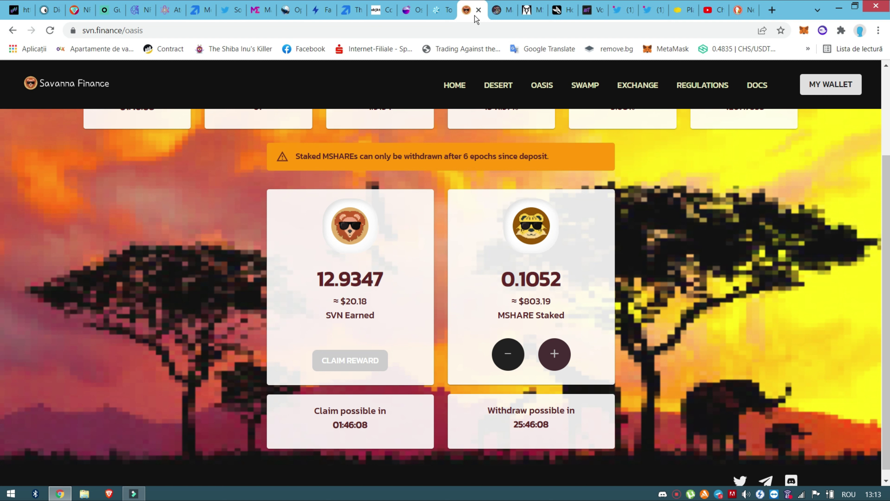
{"action": "left_click", "coordinate": [446, 90]}
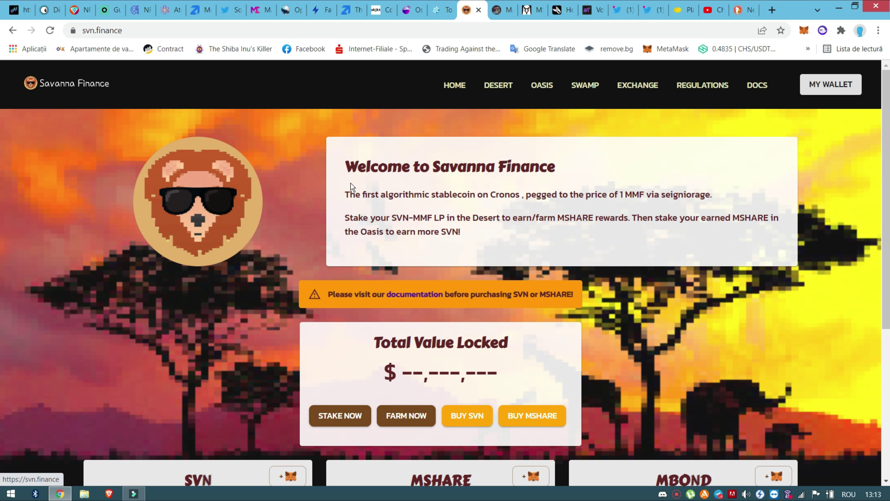
{"action": "scroll", "coordinate": [308, 247], "scroll_direction": "down", "scroll_amount": 5}
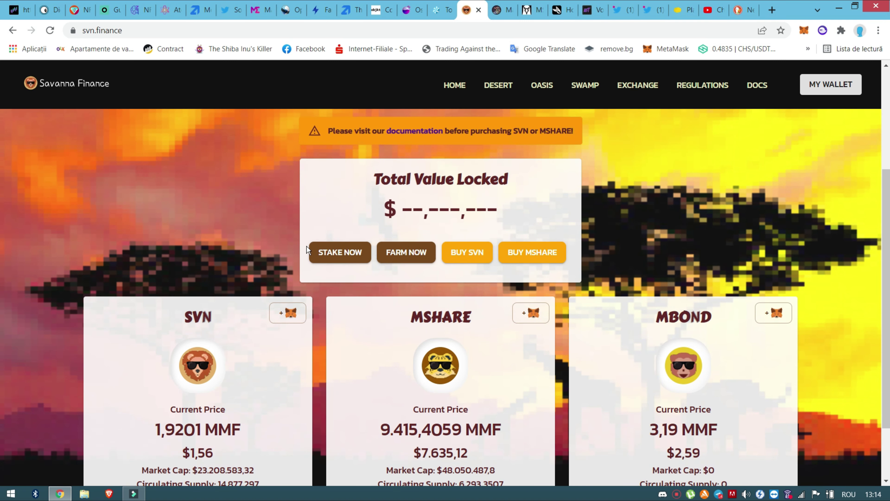
{"action": "scroll", "coordinate": [307, 246], "scroll_direction": "up", "scroll_amount": 5}
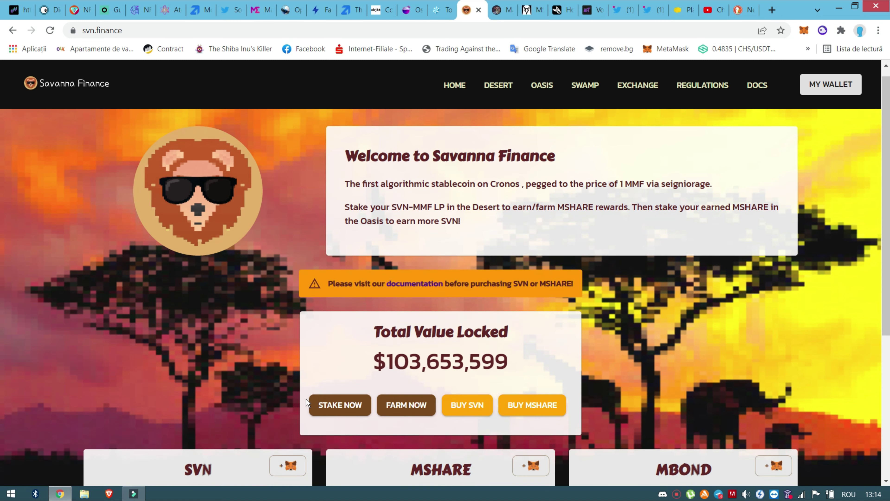
{"action": "scroll", "coordinate": [315, 392], "scroll_direction": "down", "scroll_amount": 2}
{"action": "left_click", "coordinate": [336, 360]}
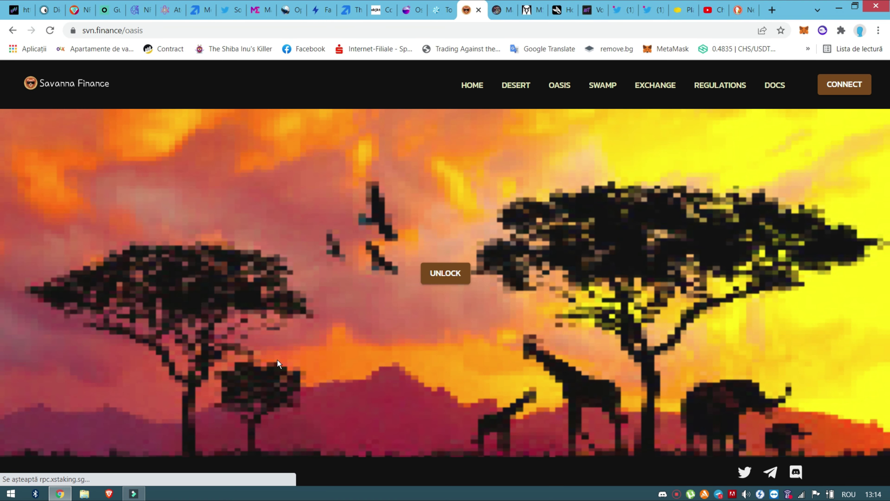
{"action": "scroll", "coordinate": [285, 347], "scroll_direction": "down", "scroll_amount": 3}
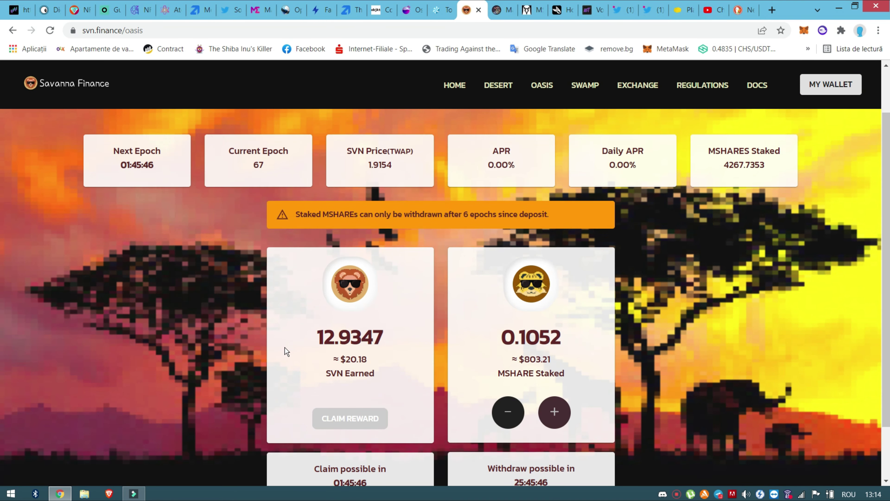
{"action": "scroll", "coordinate": [308, 320], "scroll_direction": "up", "scroll_amount": 3}
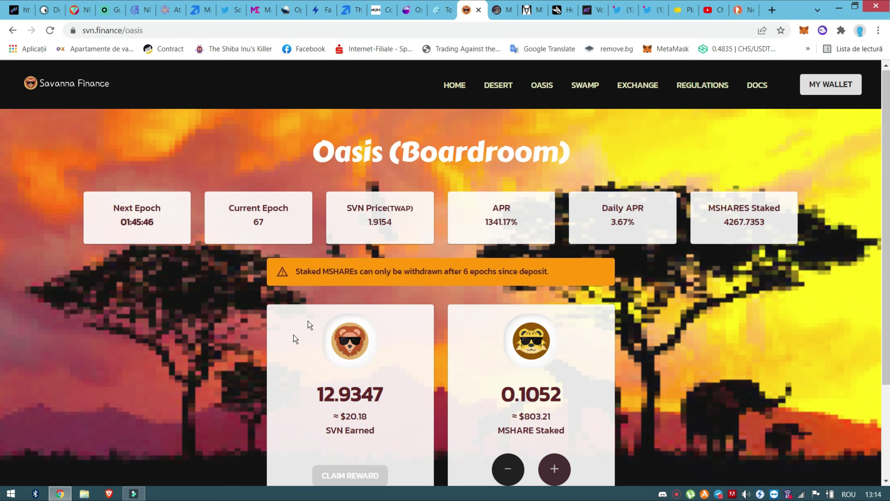
- From the home page, open the Desert farms and view the SVN-earning SVN-MMF-LP farm
{"action": "left_click", "coordinate": [454, 86]}
{"action": "left_click", "coordinate": [415, 417]}
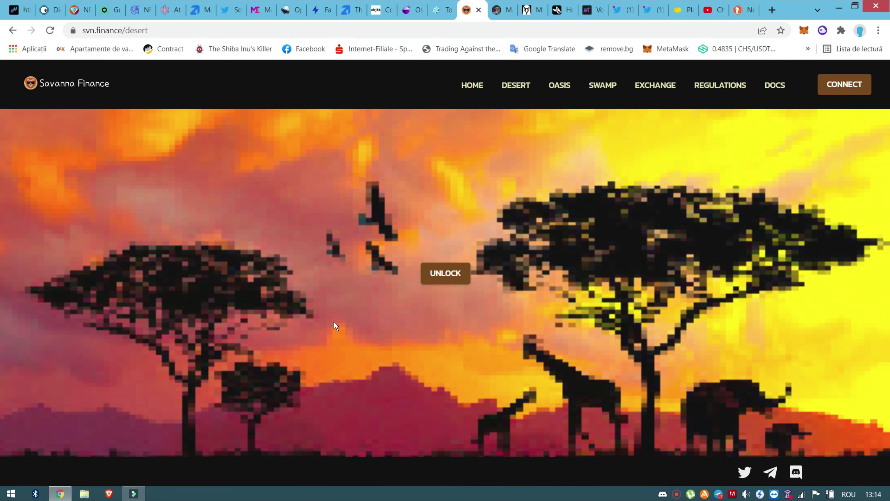
{"action": "scroll", "coordinate": [334, 322], "scroll_direction": "down", "scroll_amount": 1}
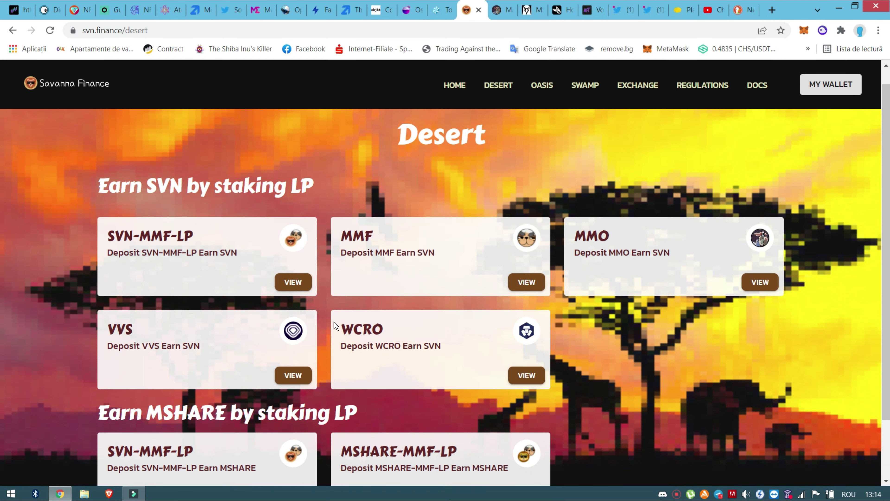
{"action": "scroll", "coordinate": [334, 322], "scroll_direction": "down", "scroll_amount": 1}
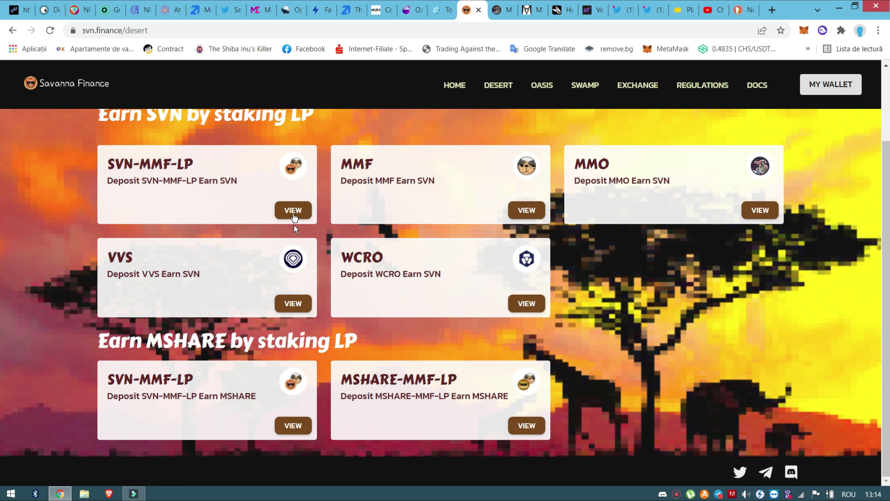
{"action": "left_click", "coordinate": [293, 210]}
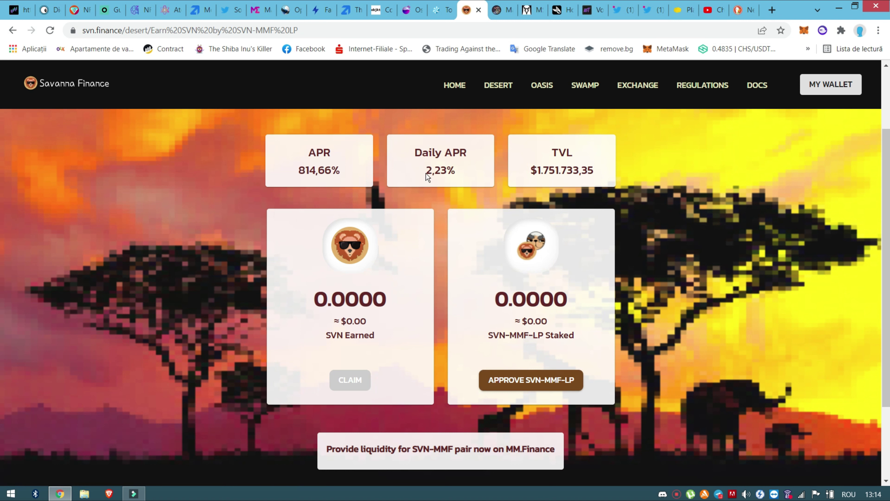
- Highlight the farm's 814,65% APR and 2,23% daily APR, then go back to the Desert list
{"action": "left_click_drag", "start_coordinate": [426, 172], "coordinate": [442, 172]}
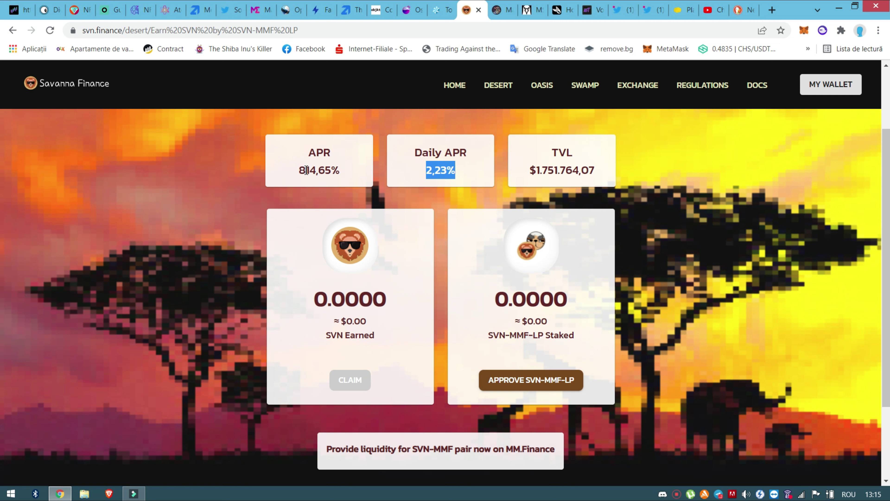
{"action": "left_click_drag", "start_coordinate": [306, 171], "coordinate": [329, 173]}
{"action": "double_click", "coordinate": [330, 175]}
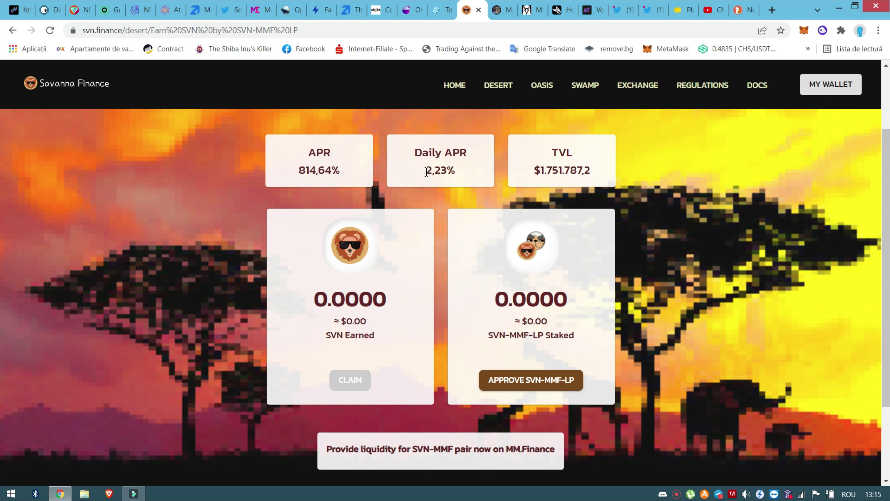
{"action": "left_click_drag", "start_coordinate": [426, 172], "coordinate": [448, 172]}
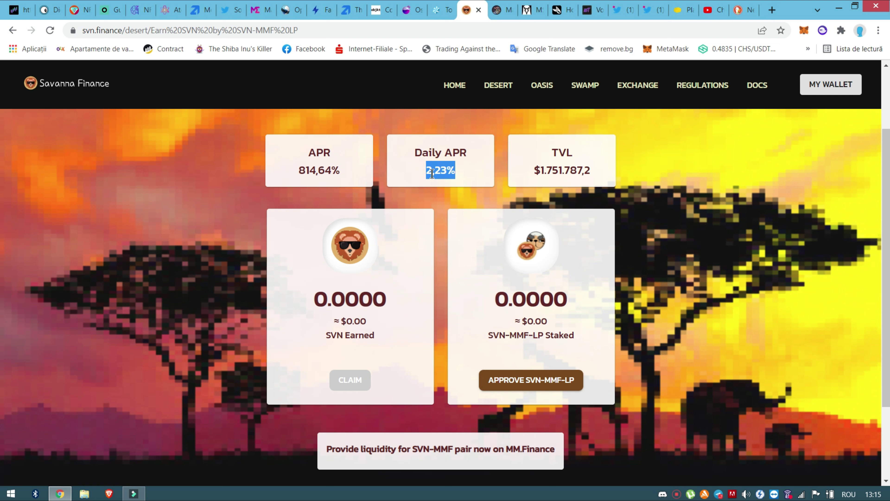
{"action": "left_click", "coordinate": [466, 174]}
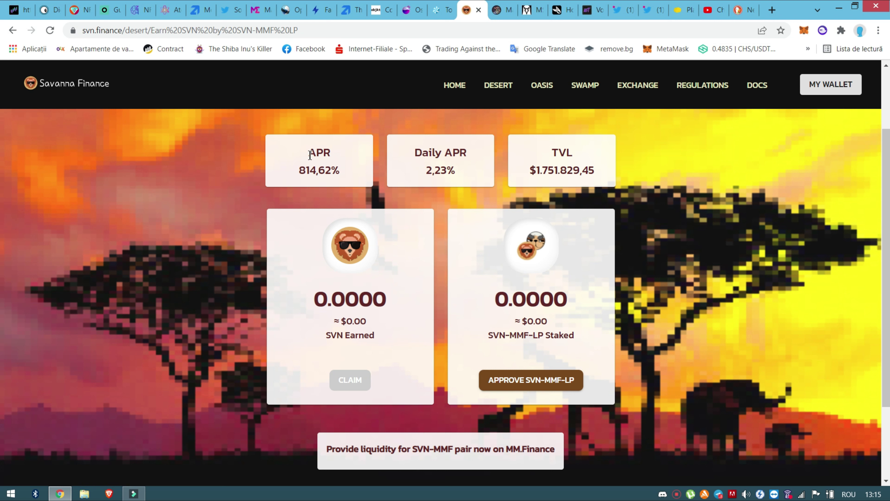
{"action": "left_click", "coordinate": [12, 31]}
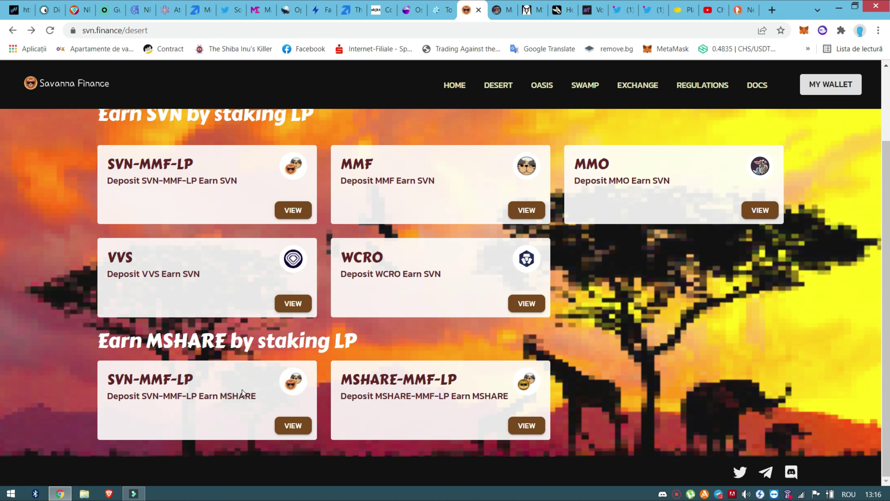
- Open the MSHARE-earning SVN-MMF-LP pool and highlight its 2,2% daily APR
{"action": "left_click", "coordinate": [287, 426]}
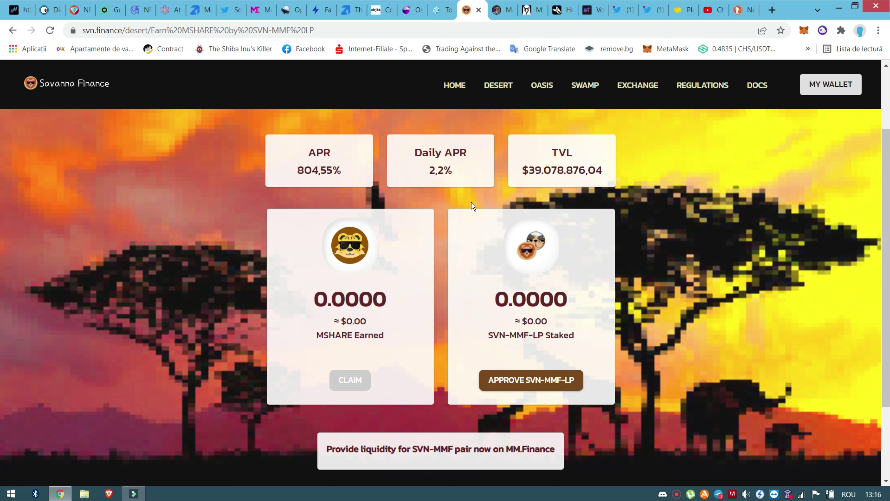
{"action": "left_click_drag", "start_coordinate": [424, 170], "coordinate": [454, 174]}
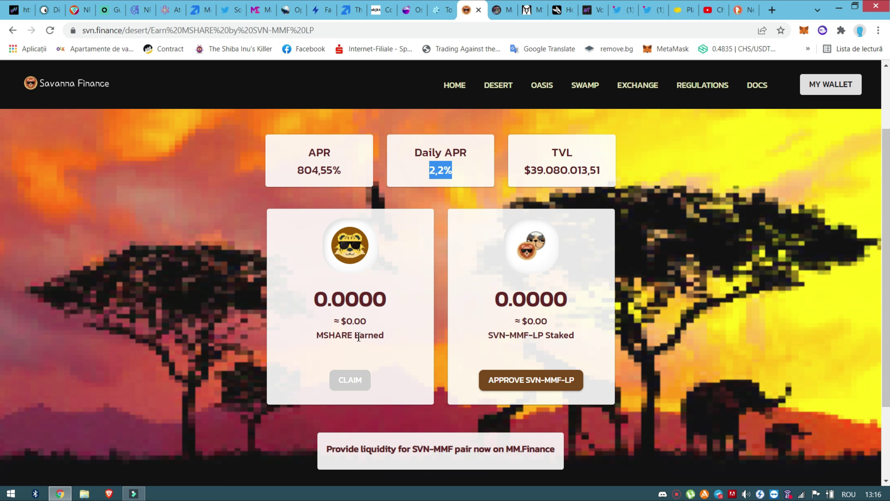
- Glance at the DEX Screener MSHARE/MMF chart, then return to the Savanna Finance pool page
{"action": "left_click", "coordinate": [528, 10]}
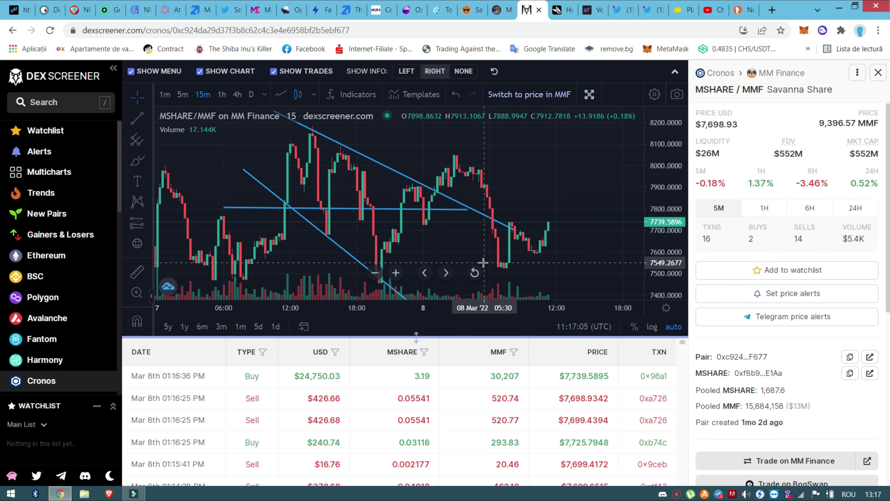
{"action": "left_click", "coordinate": [476, 10]}
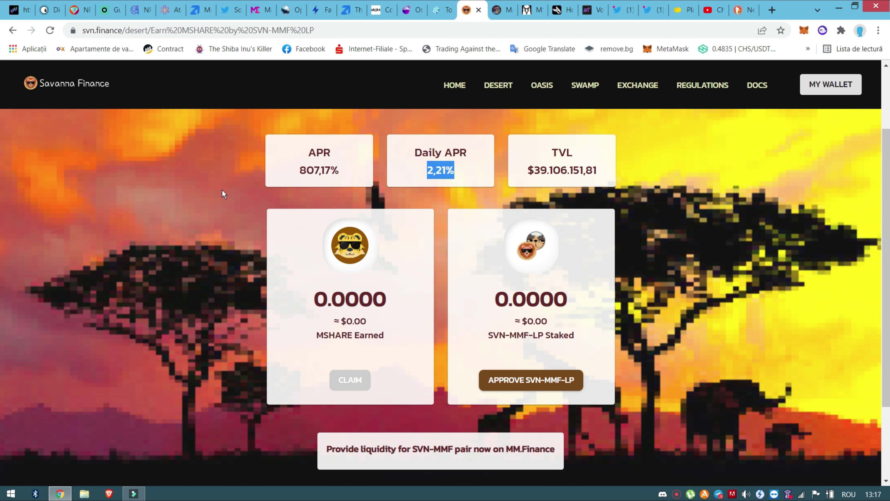
- Go back to the Desert list, open the MSHARE-MMF-LP pool, and highlight its 2,34% daily APR
{"action": "key", "text": "alt+Left"}
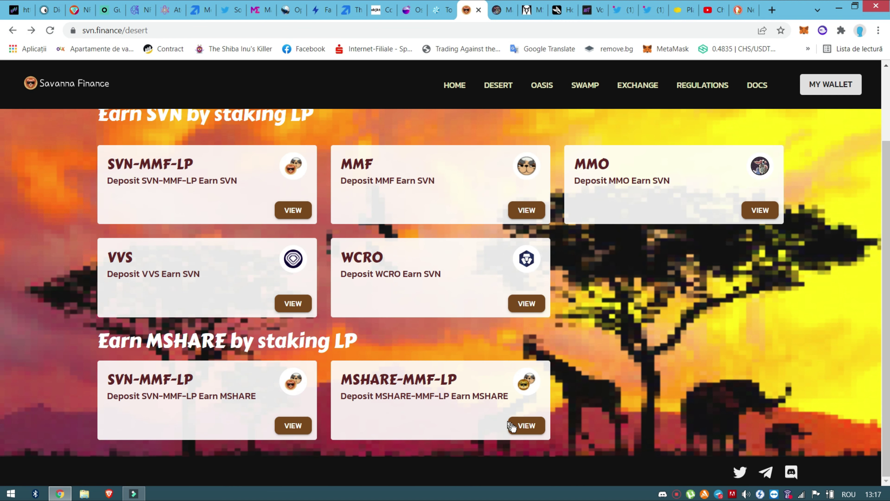
{"action": "left_click", "coordinate": [502, 424]}
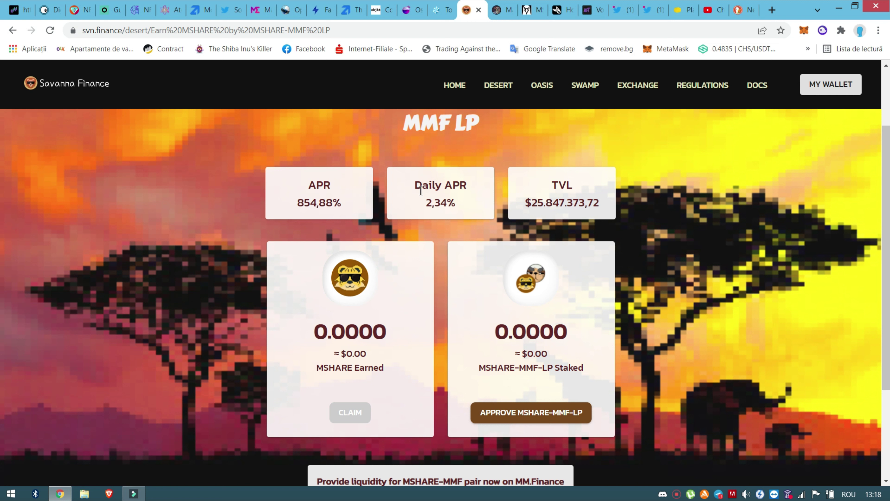
{"action": "left_click_drag", "start_coordinate": [419, 204], "coordinate": [472, 199]}
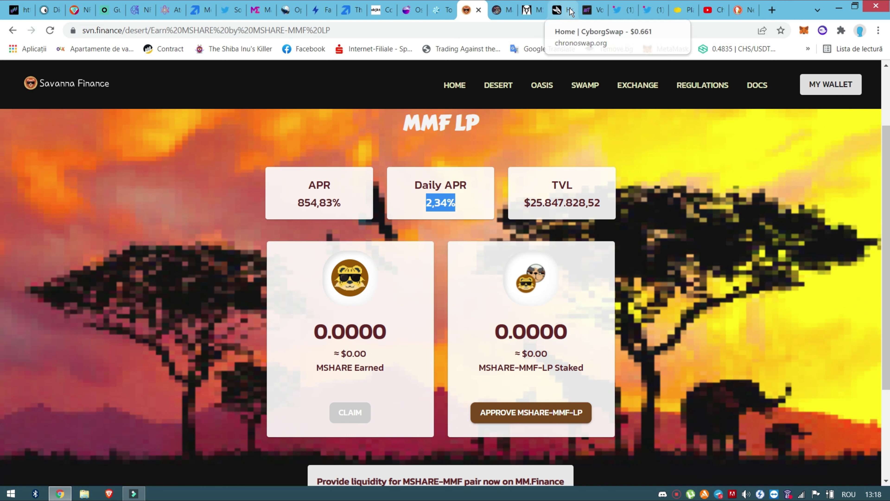
{"action": "left_click", "coordinate": [569, 15]}
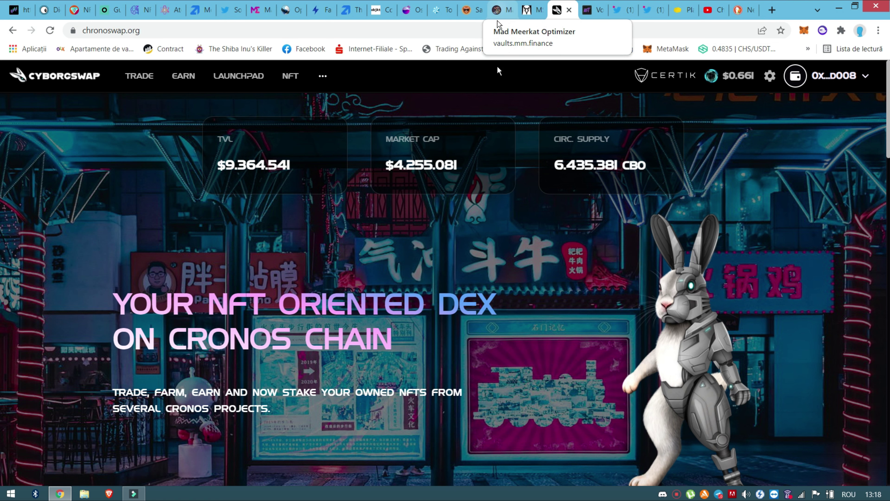
{"action": "scroll", "coordinate": [549, 369], "scroll_direction": "down", "scroll_amount": 3}
{"action": "scroll", "coordinate": [548, 370], "scroll_direction": "up", "scroll_amount": 2}
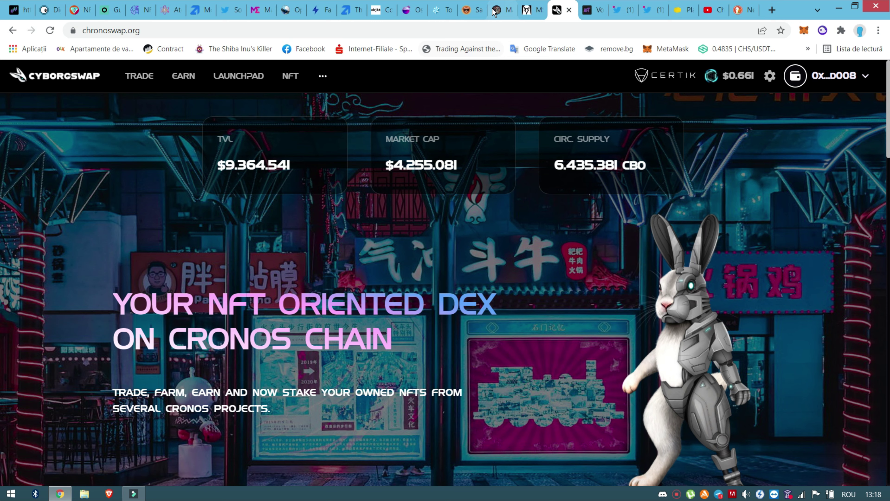
{"action": "left_click", "coordinate": [470, 10]}
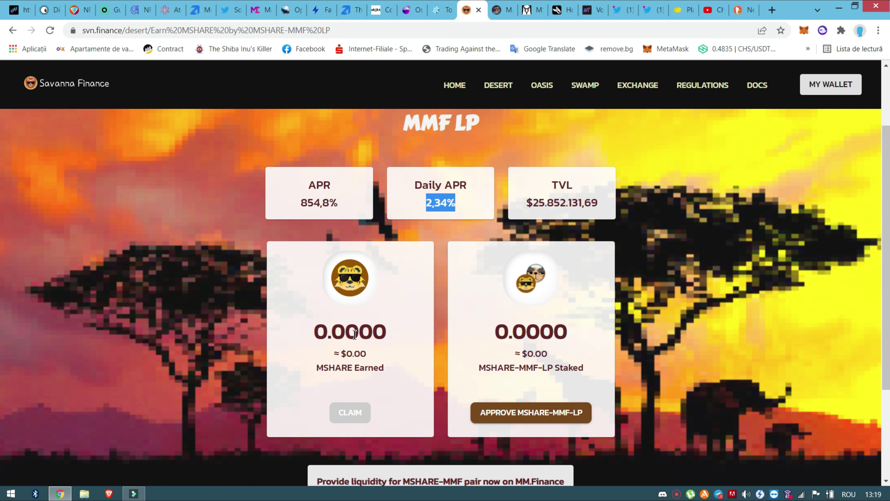
- Return to the CyborgSwap home page showing $9.364.541 TVL and $4.255.081 market cap
{"action": "left_click", "coordinate": [562, 11]}
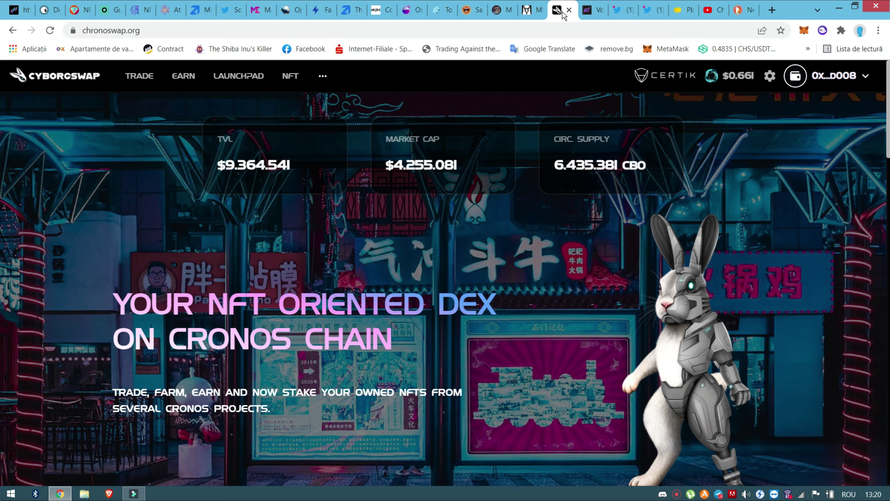